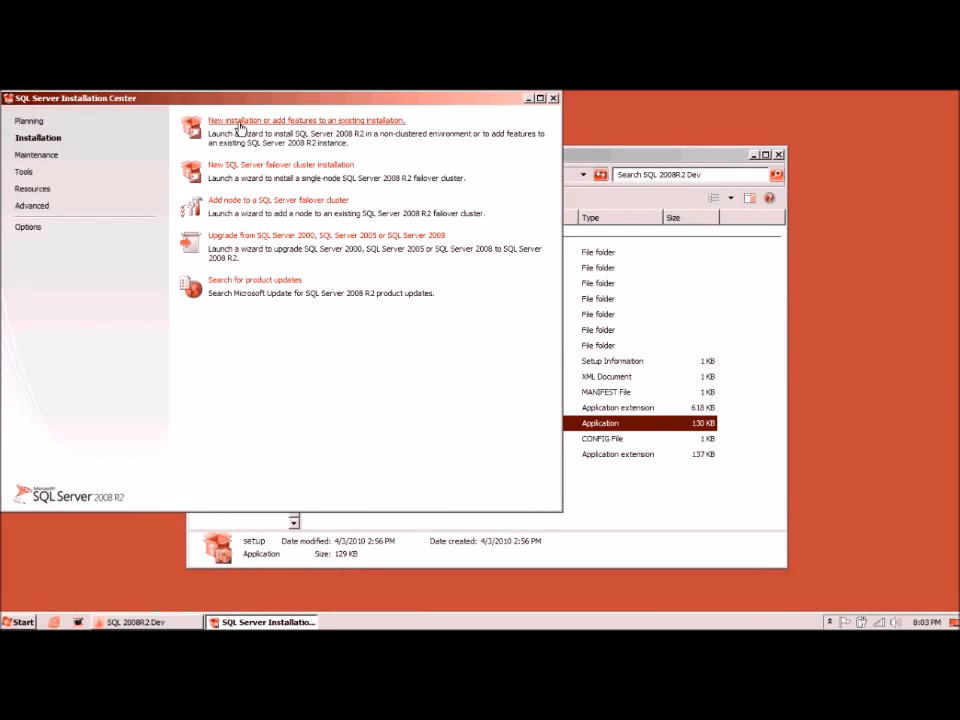
# Step: Begin a new stand-alone installation and check the details to confirm all seven support rules passed
pyautogui.click(240, 121)
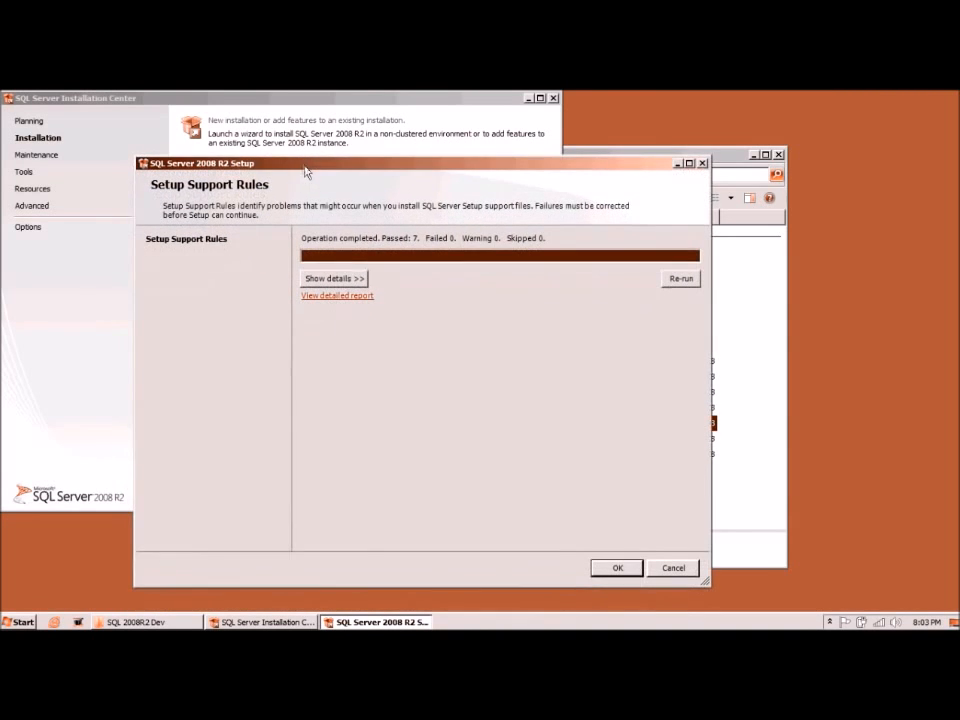
pyautogui.click(366, 279)
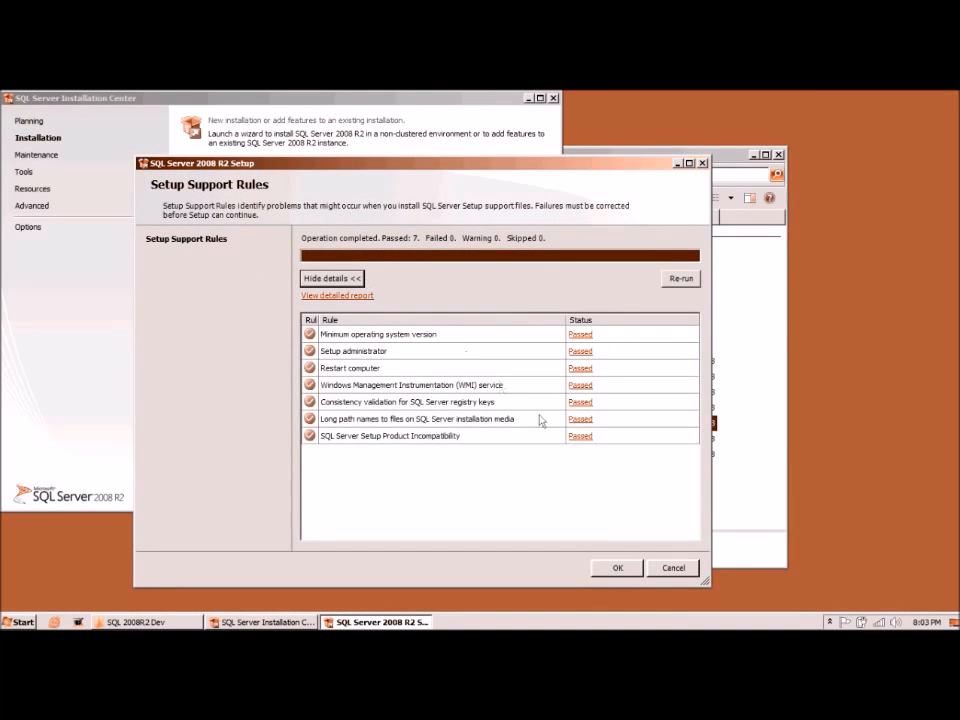
pyautogui.click(616, 567)
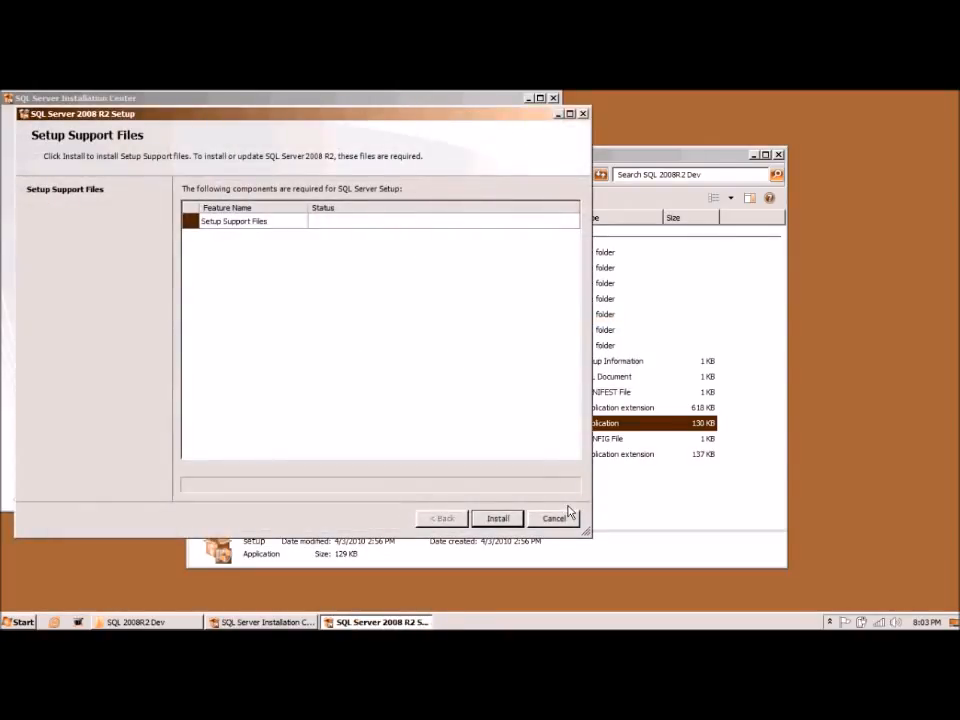
# Step: Install the setup support files and accept the 10-passed, 1-firewall-warning rules result
pyautogui.click(509, 524)
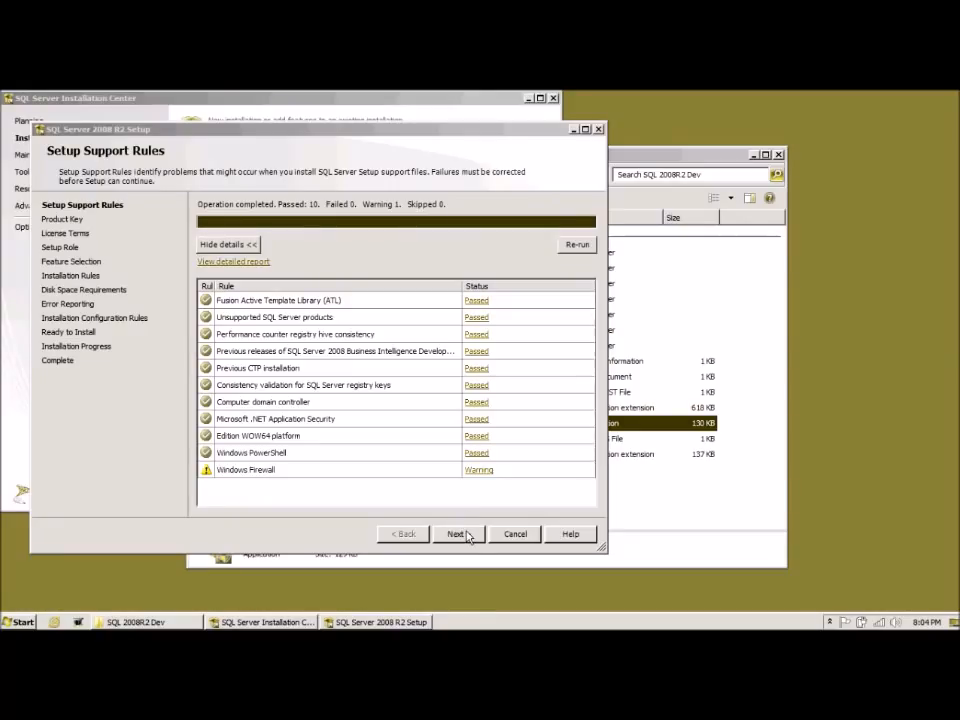
pyautogui.click(467, 537)
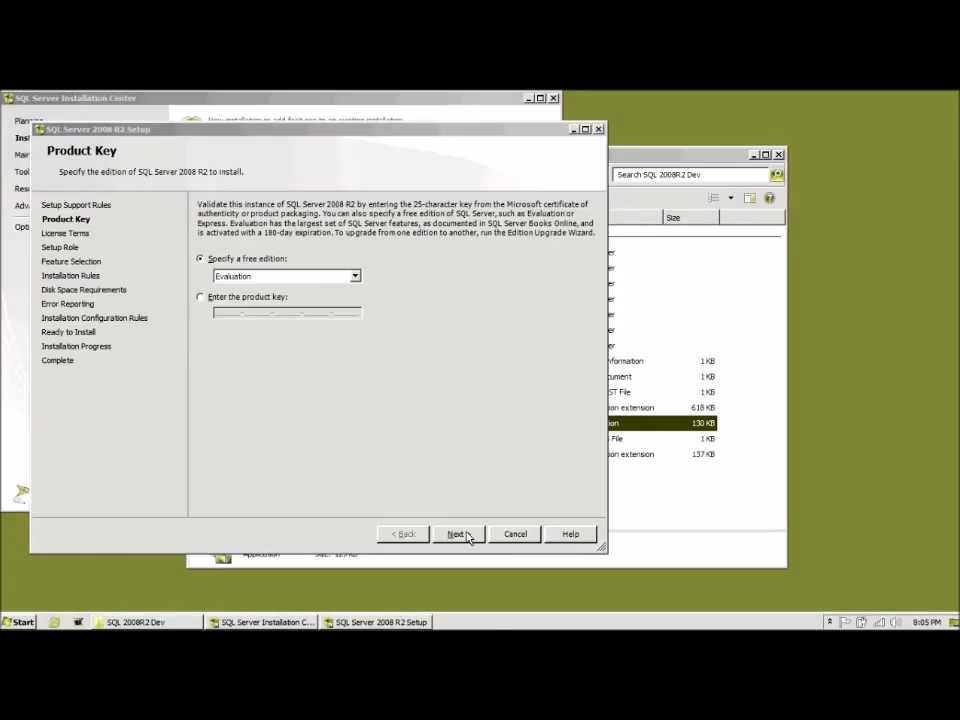
# Step: Keep the Evaluation edition, accept the license terms, and proceed with SQL Server Feature Installation
pyautogui.click(458, 534)
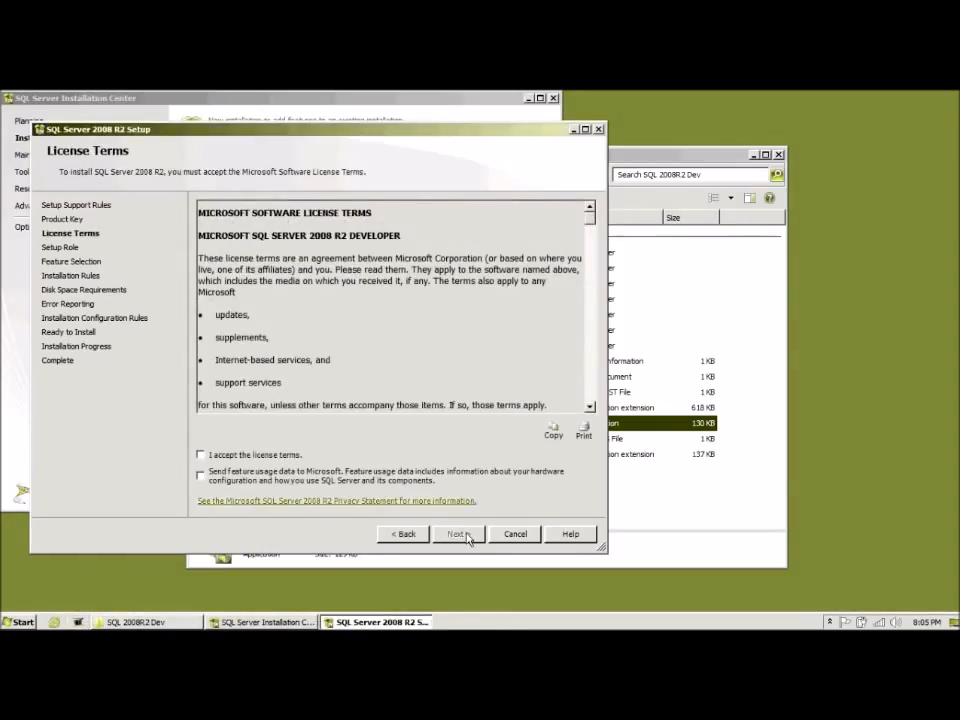
pyautogui.click(201, 455)
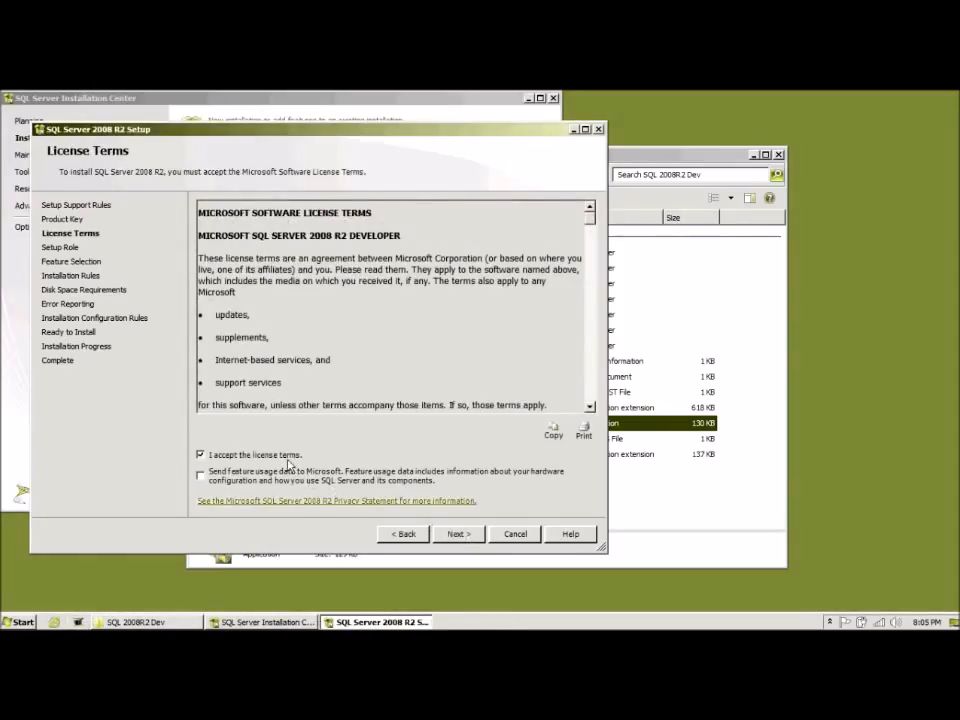
pyautogui.click(458, 534)
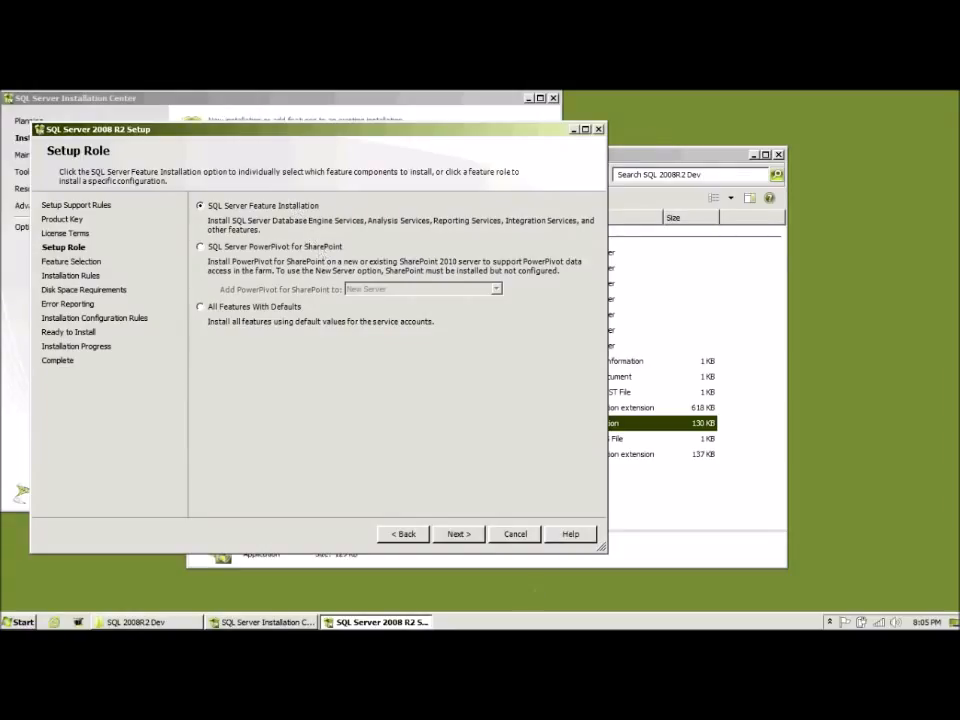
pyautogui.click(466, 534)
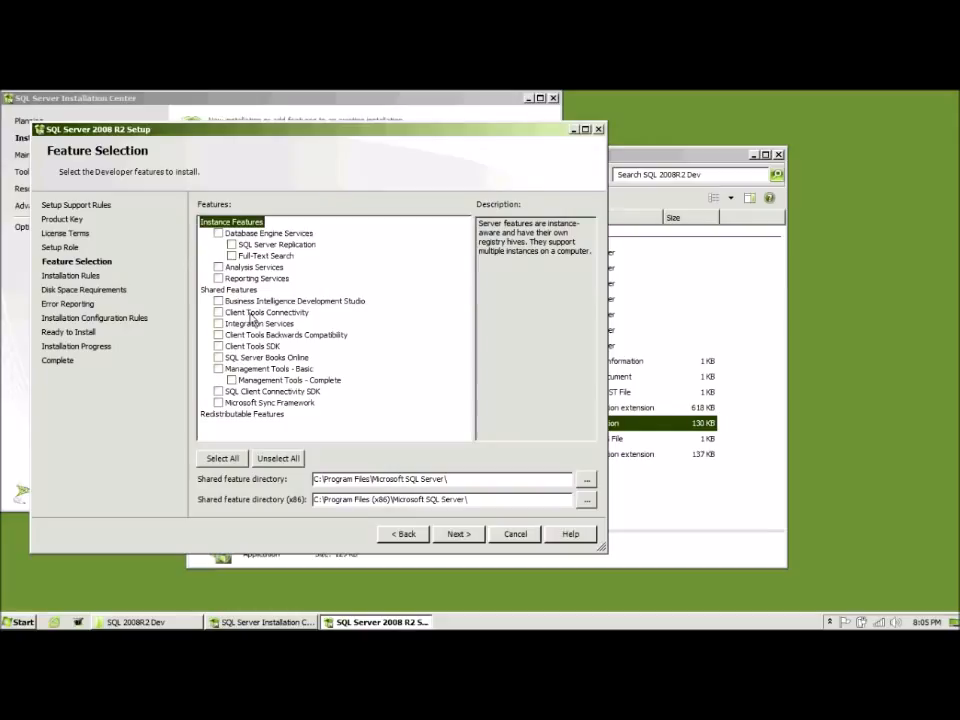
# Step: Select Database Engine Services with Full-Text Search, plus Management Tools - Complete
pyautogui.click(219, 234)
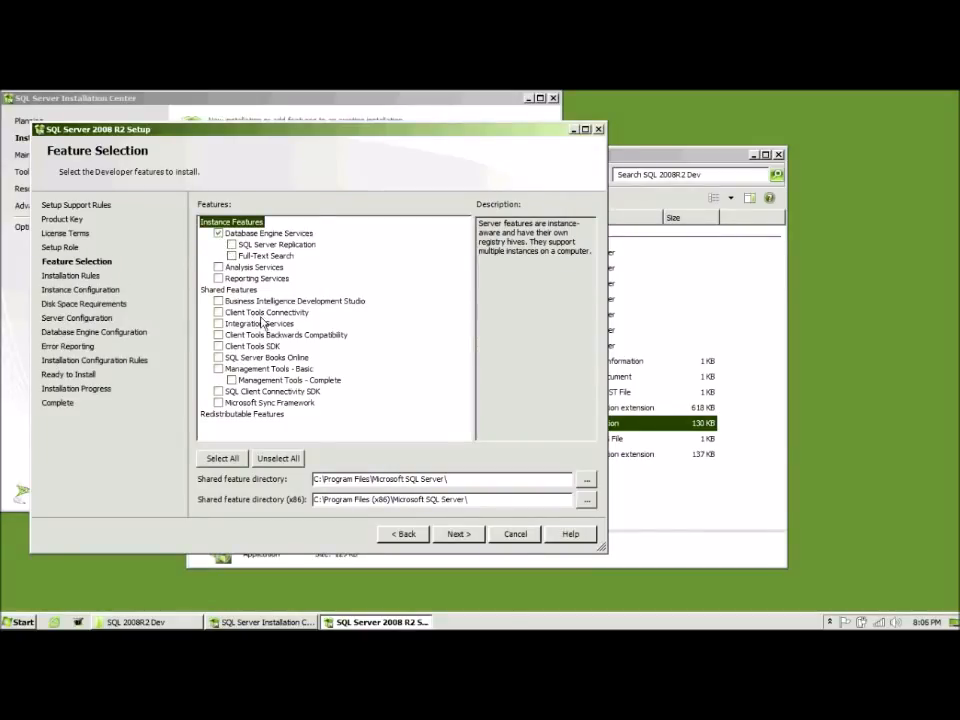
pyautogui.click(232, 380)
pyautogui.click(232, 256)
# Step: Add BIDS, Client Tools Connectivity, Integration Services, Backwards Compatibility, SDKs and Books Online, then confirm
pyautogui.click(218, 302)
pyautogui.click(218, 313)
pyautogui.click(218, 324)
pyautogui.click(218, 335)
pyautogui.click(218, 346)
pyautogui.click(218, 357)
pyautogui.click(218, 391)
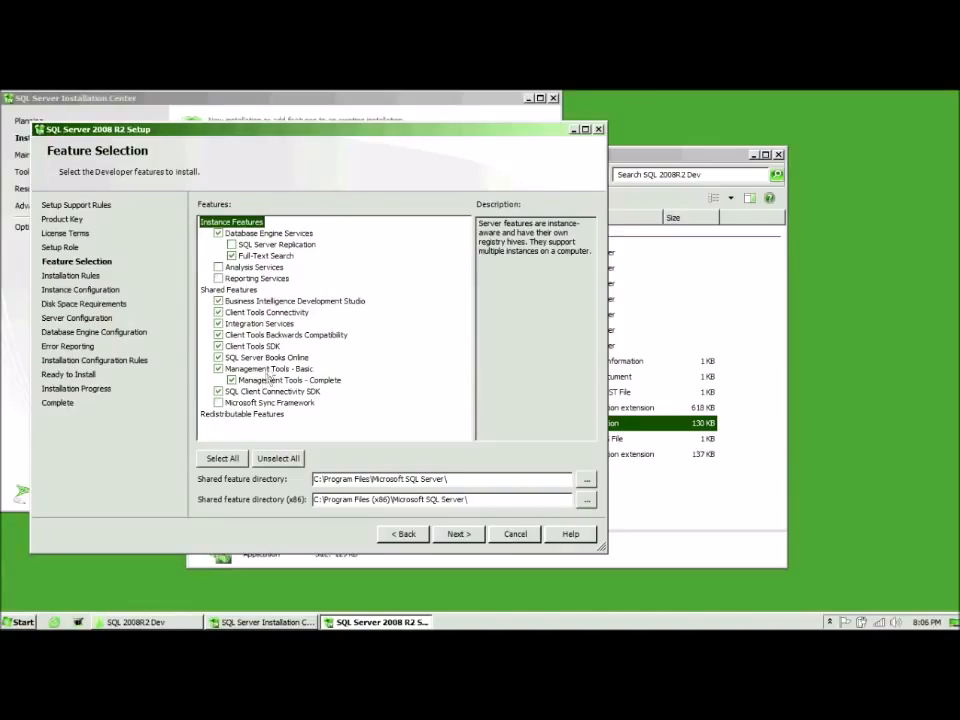
pyautogui.click(288, 362)
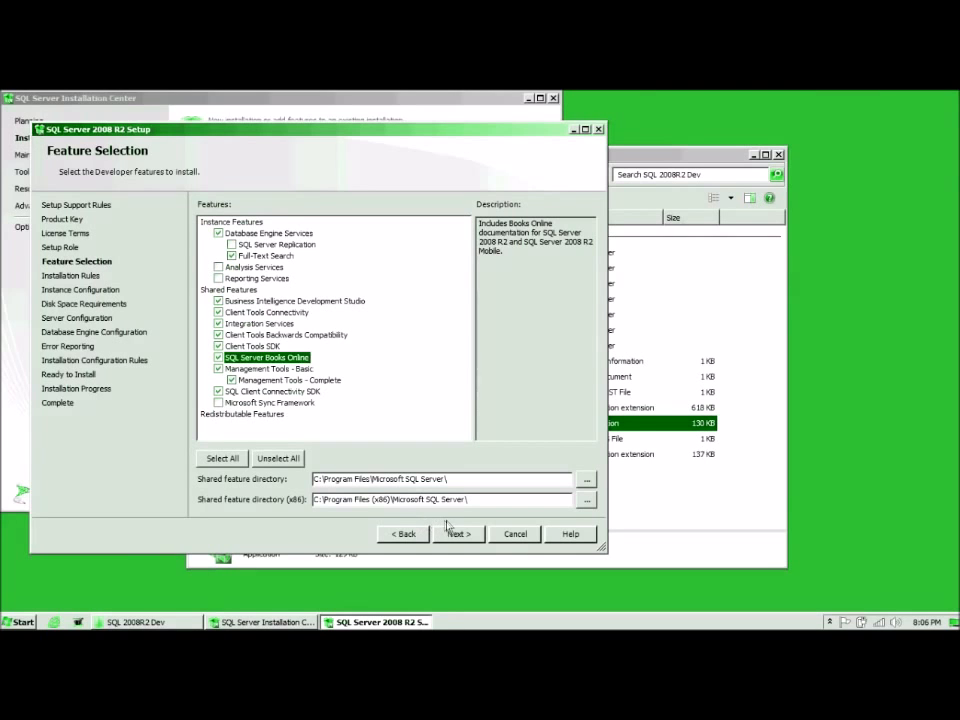
pyautogui.click(466, 535)
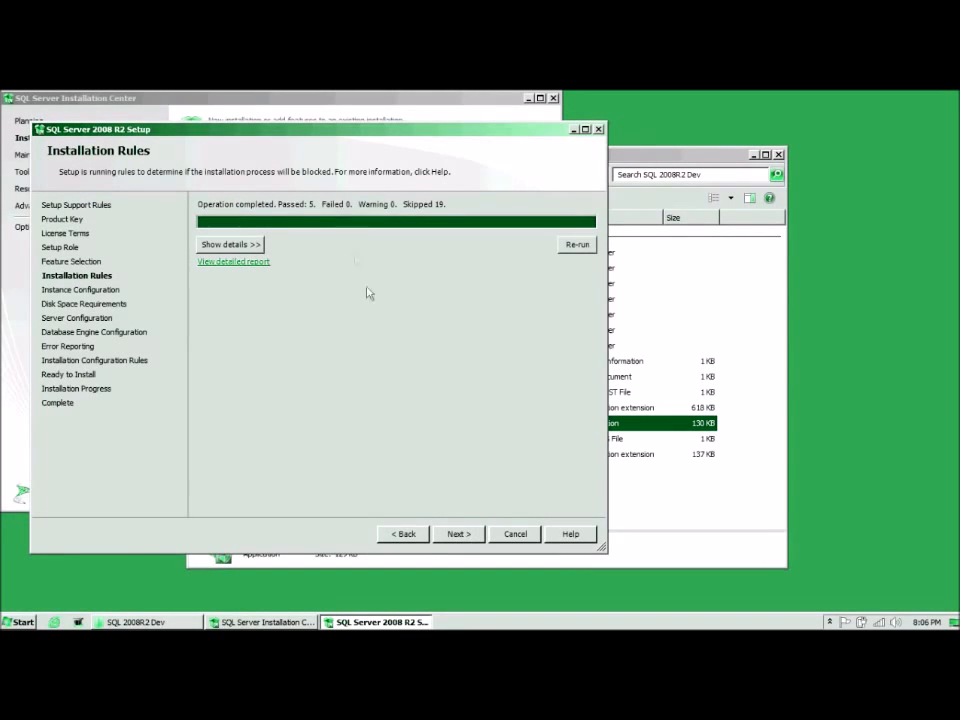
# Step: Pass the installation rules, keep the default MSSQLSERVER instance, and accept the 4839 MB disk requirement
pyautogui.click(462, 534)
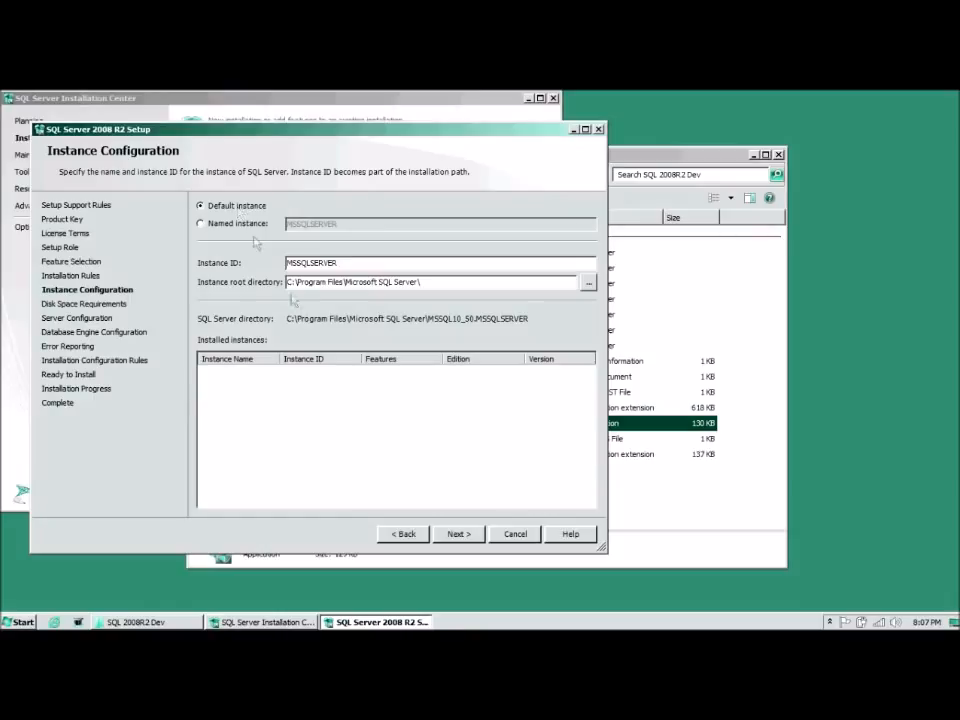
pyautogui.click(461, 531)
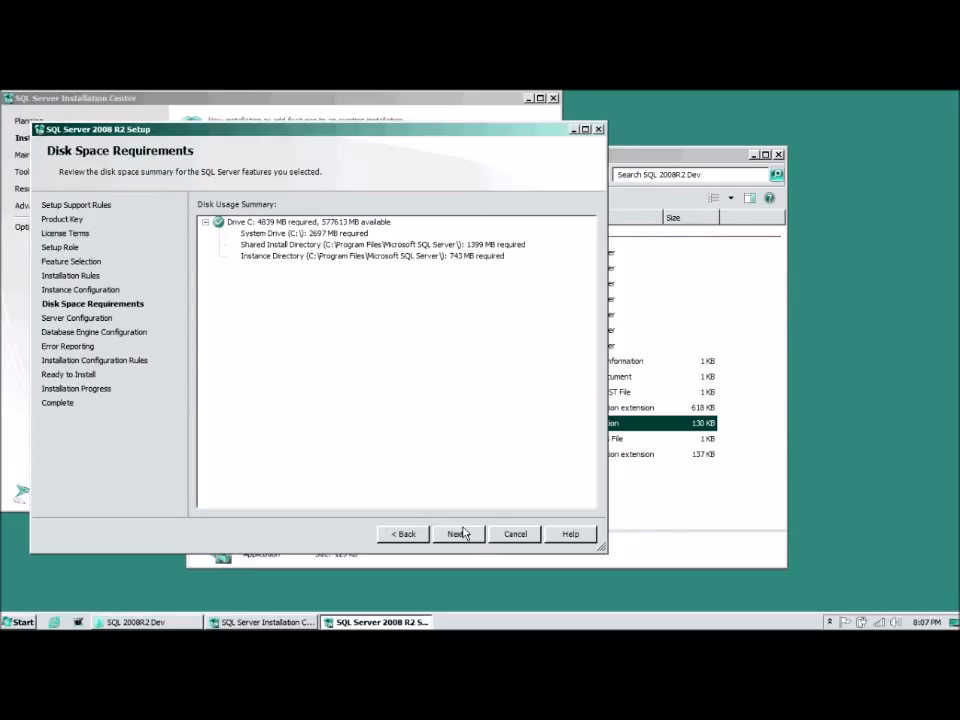
pyautogui.click(463, 534)
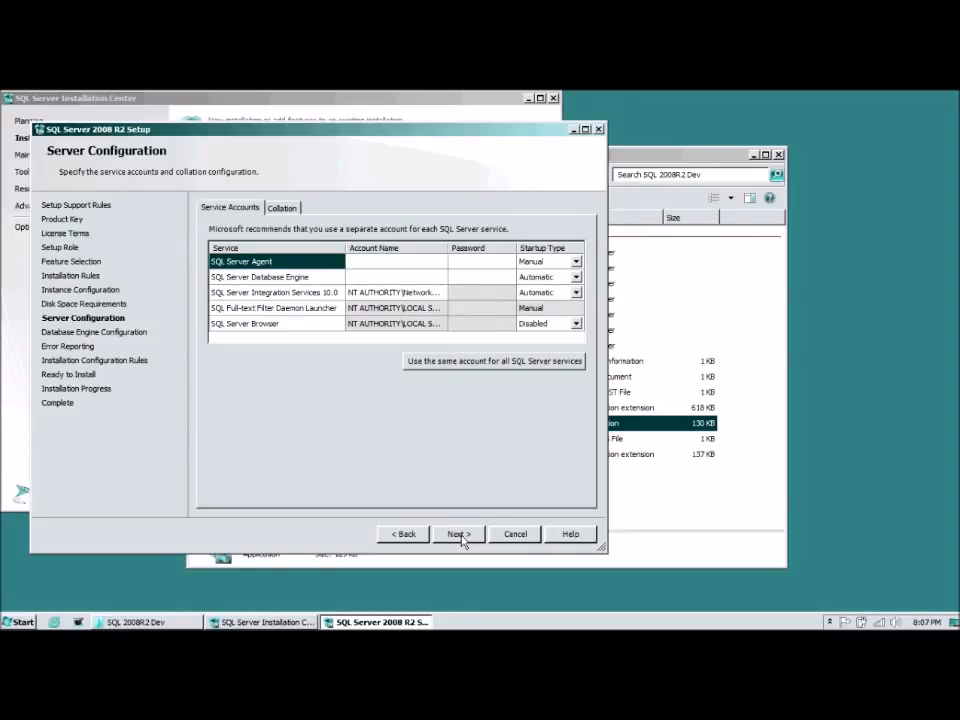
# Step: Set both SQL Server Agent and Database Engine service accounts to NT AUTHORITY\SYSTEM
pyautogui.click(438, 262)
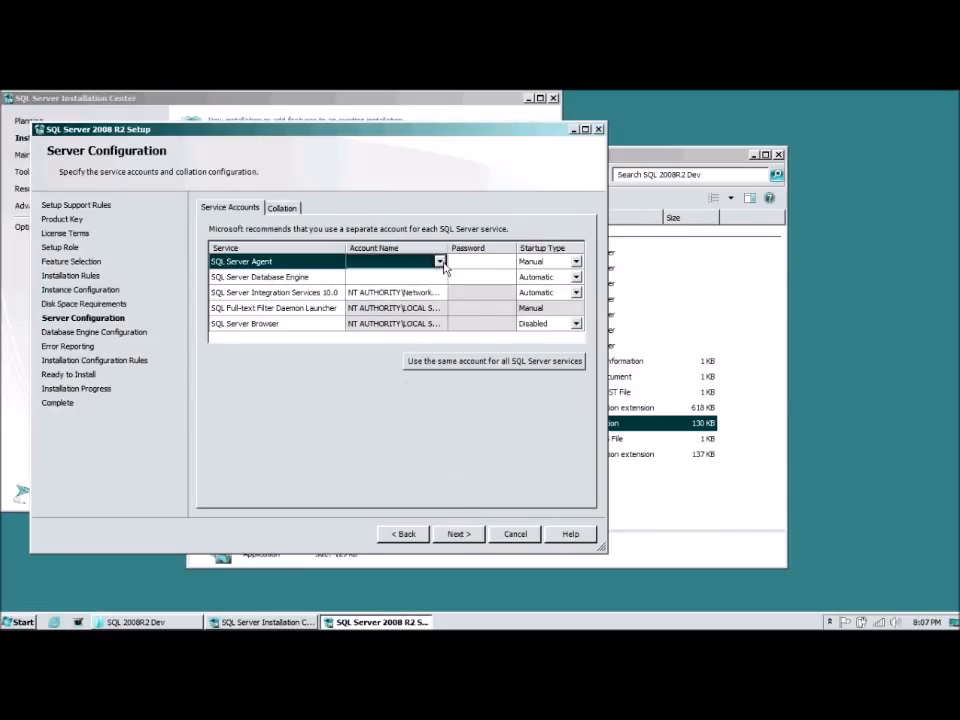
pyautogui.click(440, 261)
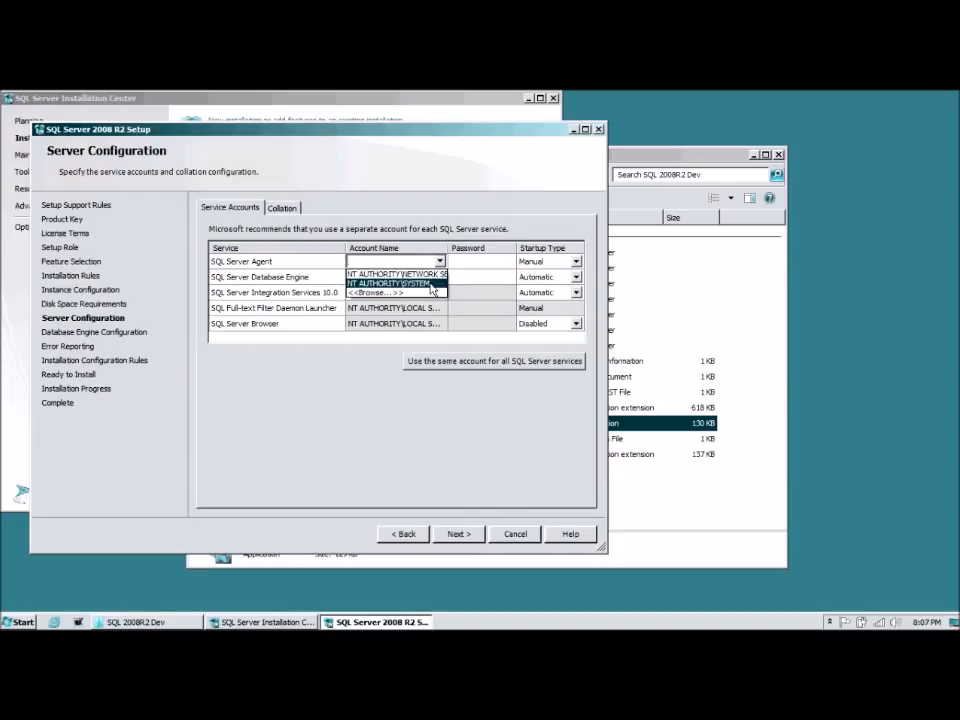
pyautogui.click(432, 283)
pyautogui.click(436, 279)
pyautogui.click(438, 277)
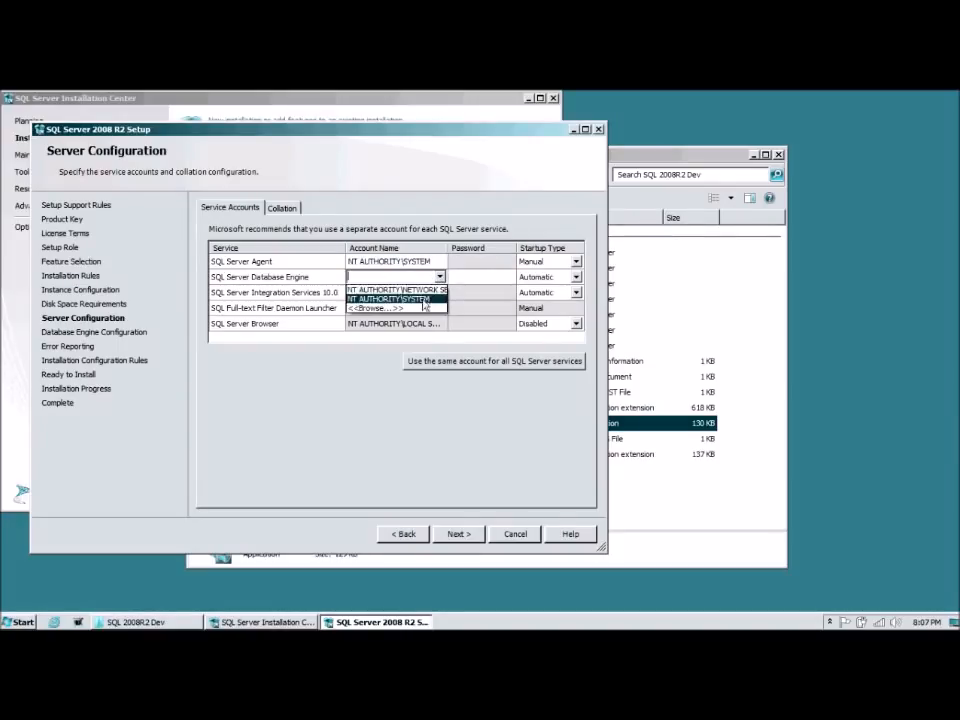
pyautogui.click(425, 302)
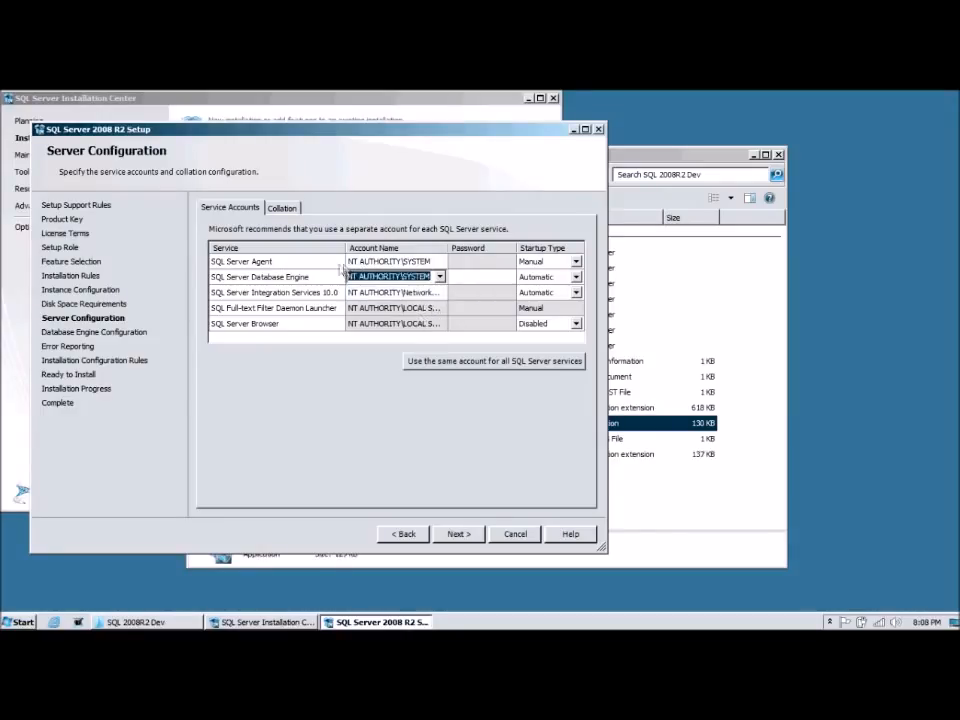
pyautogui.click(458, 534)
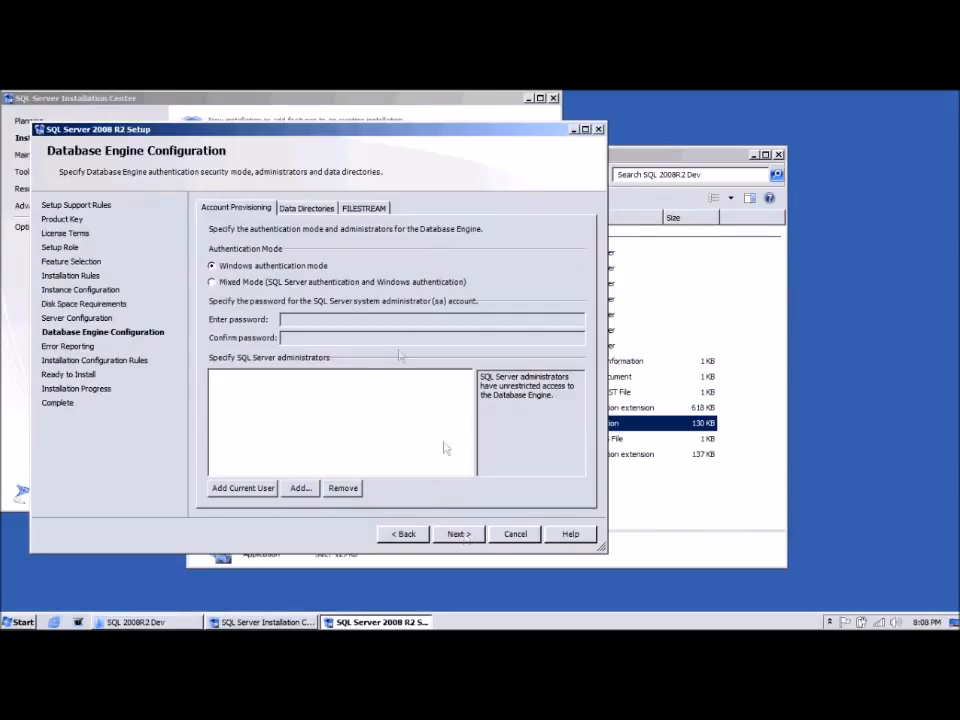
# Step: Choose Mixed Mode, enter the sa password, add the current user as administrator, and view Data Directories
pyautogui.click(334, 289)
pyautogui.click(325, 322)
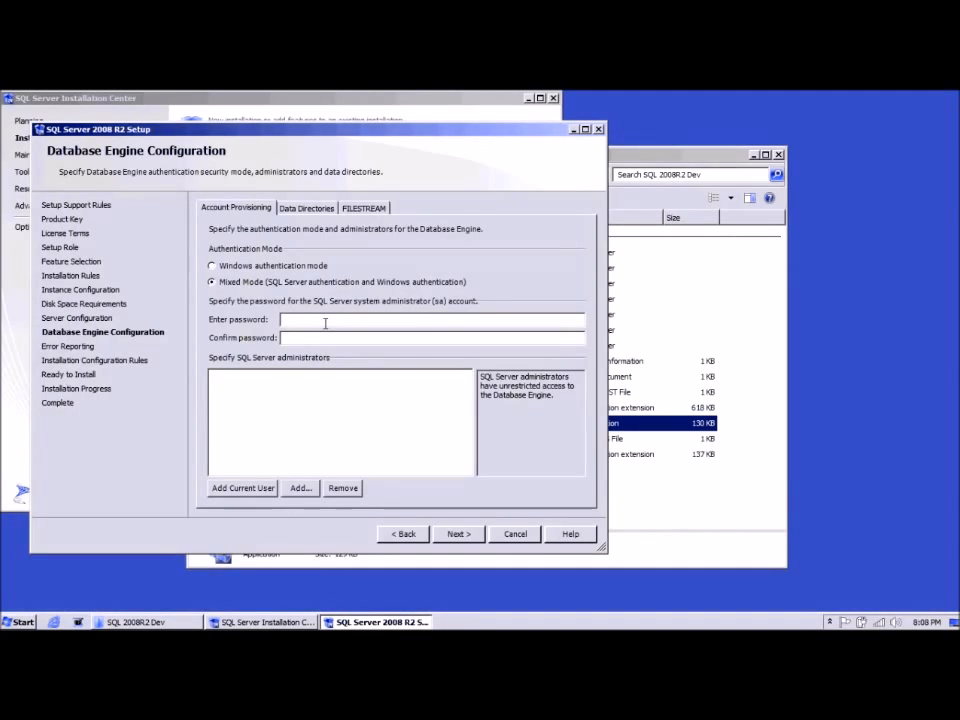
pyautogui.write('P@ssw0rd')
pyautogui.press('Tab')
pyautogui.write('P@ssw0rd')
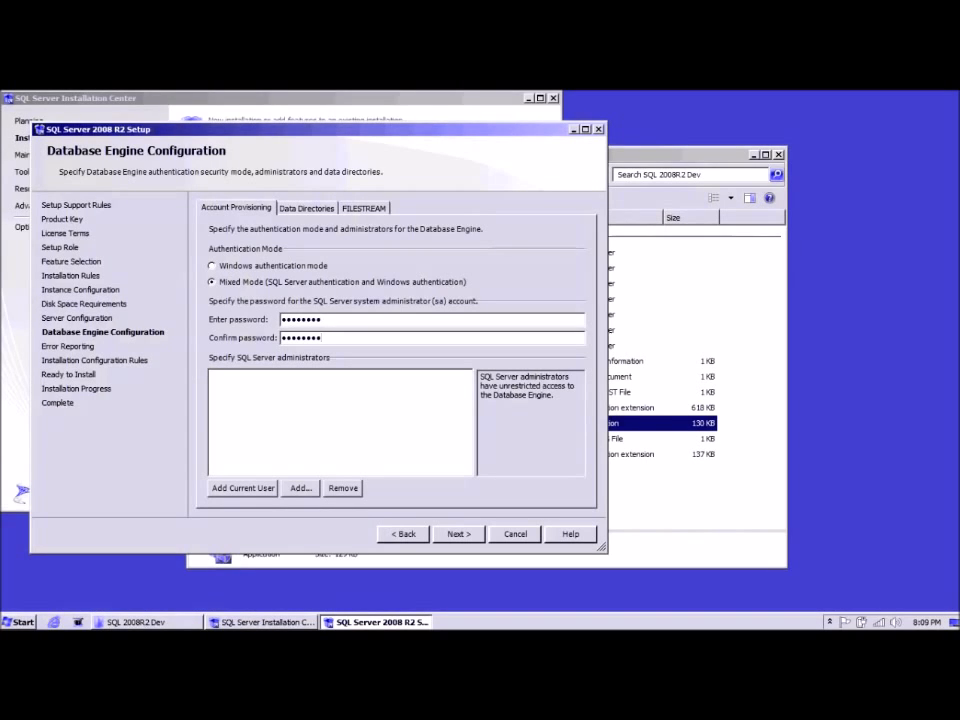
pyautogui.click(285, 490)
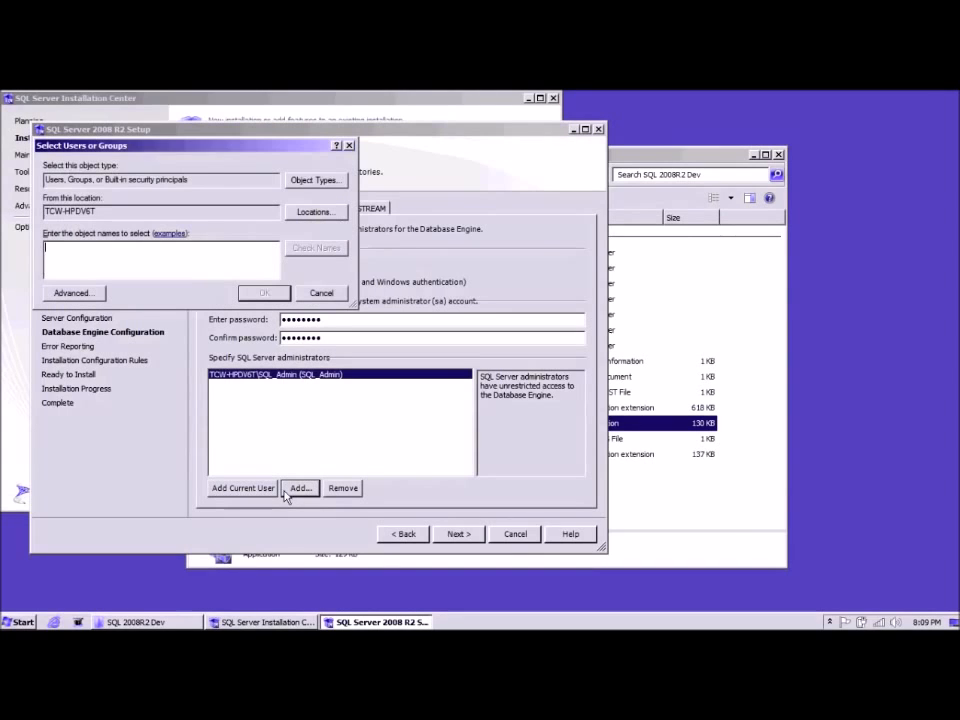
pyautogui.click(321, 293)
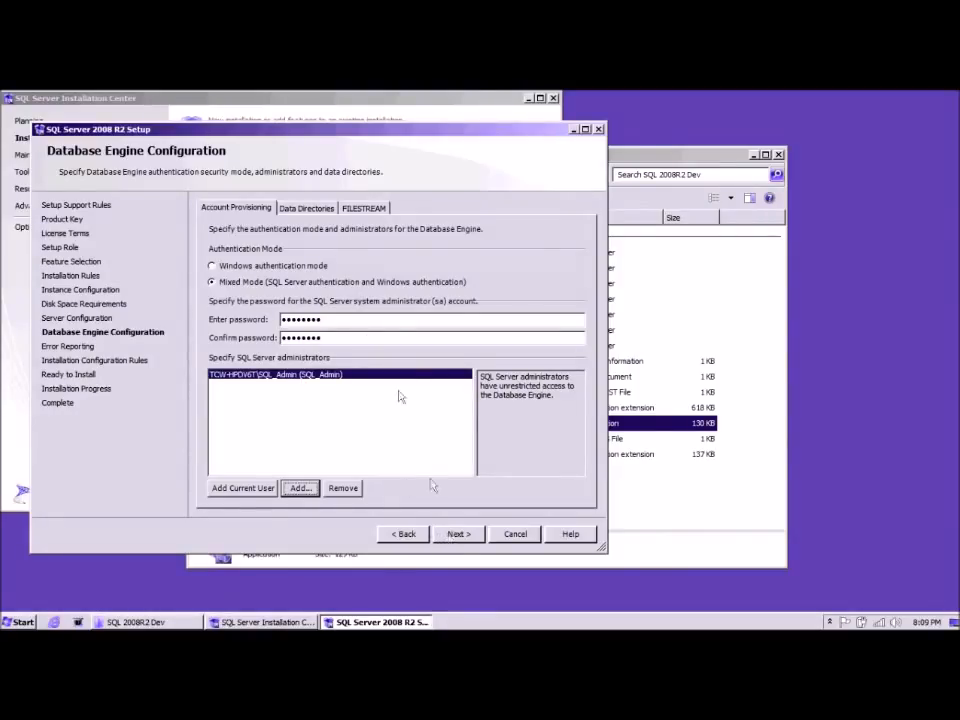
pyautogui.click(310, 210)
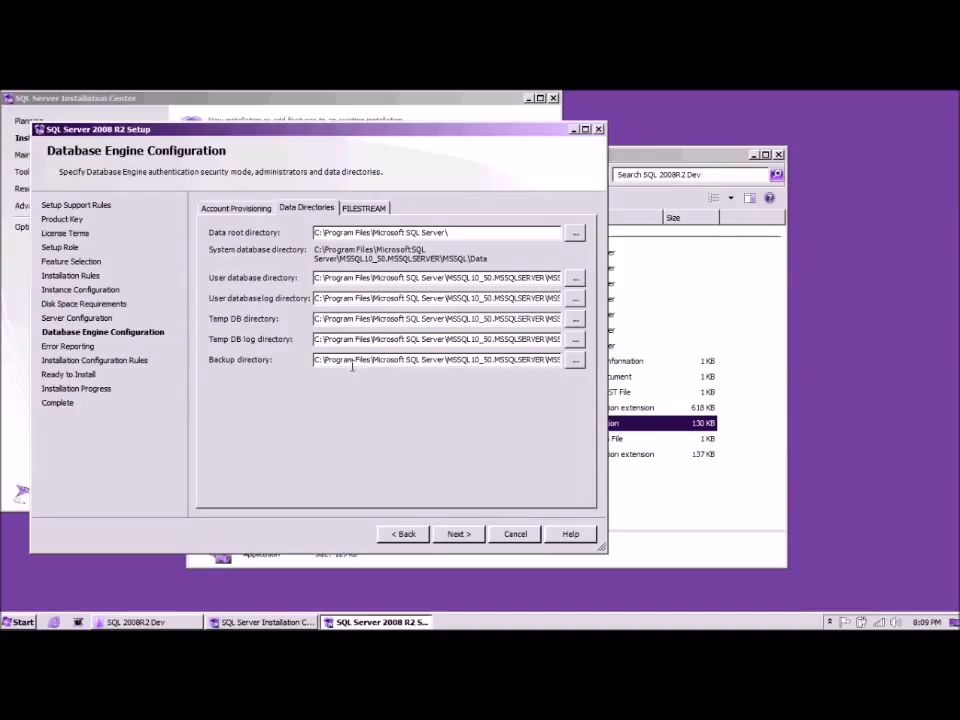
# Step: Review the default backup directory path, then proceed to Error Reporting with defaults kept
pyautogui.moveTo(352, 363); pyautogui.dragTo(446, 358)
pyautogui.click(446, 360)
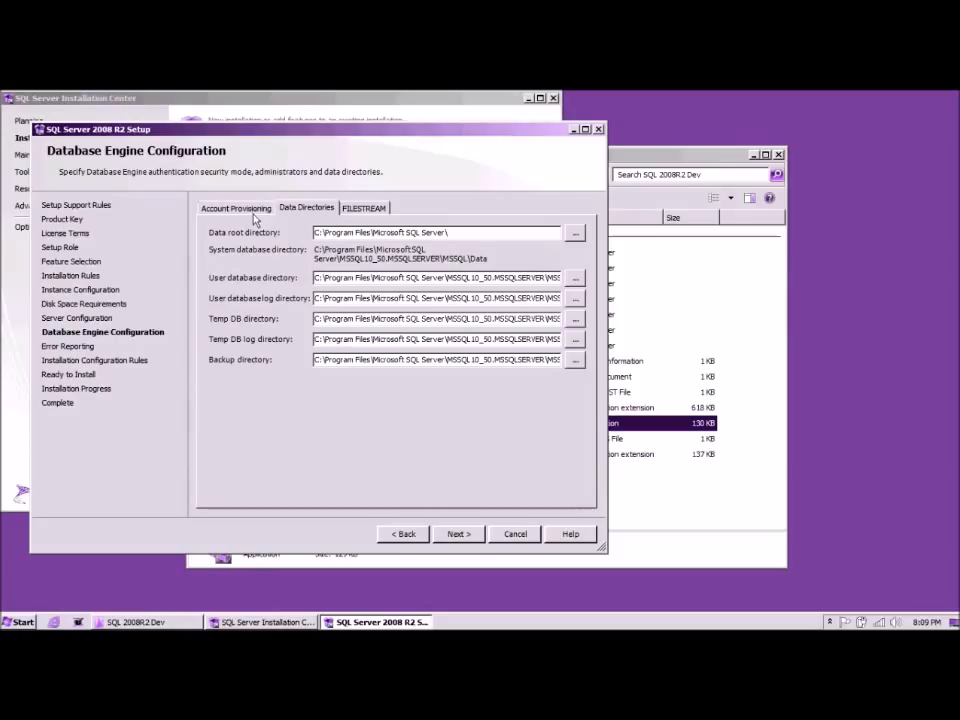
pyautogui.click(455, 534)
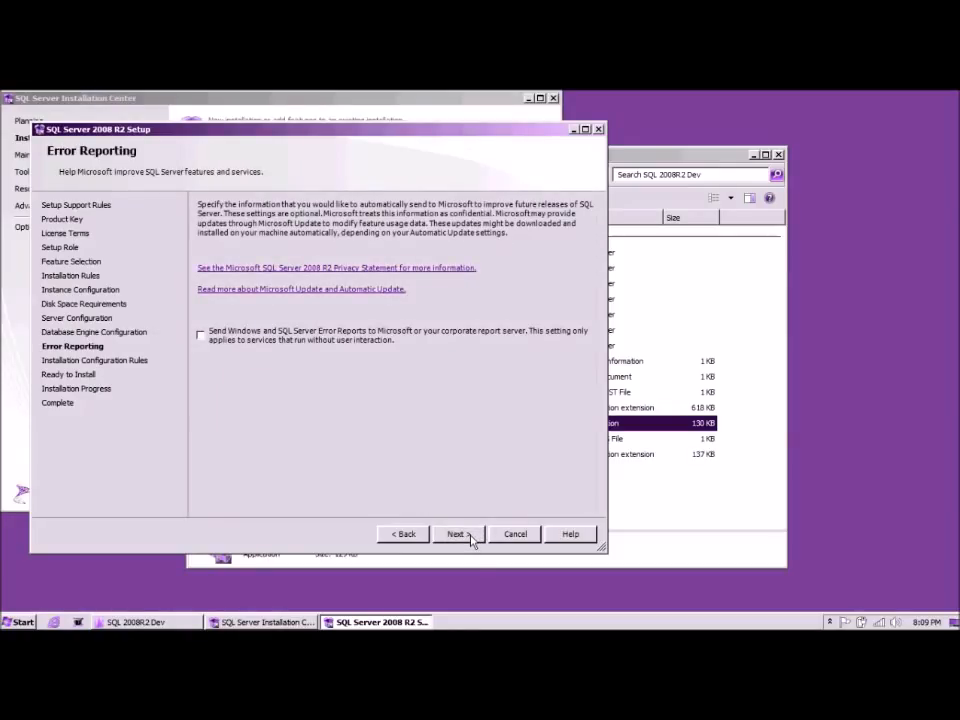
# Step: Skip error reporting and review the 4 passed configuration rules before Ready to Install
pyautogui.click(470, 538)
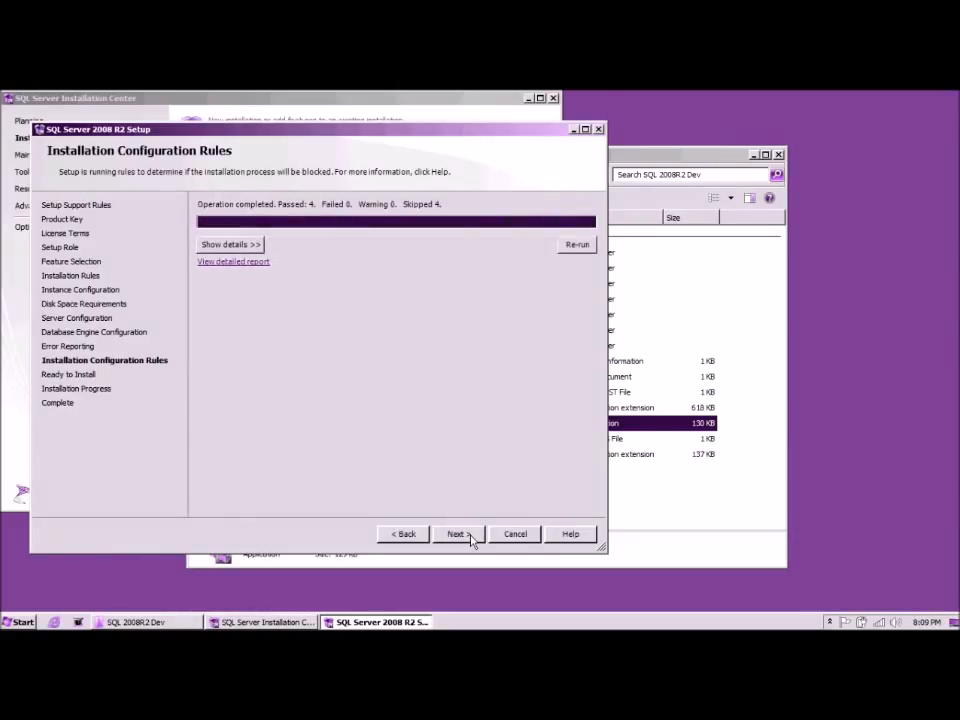
pyautogui.click(250, 245)
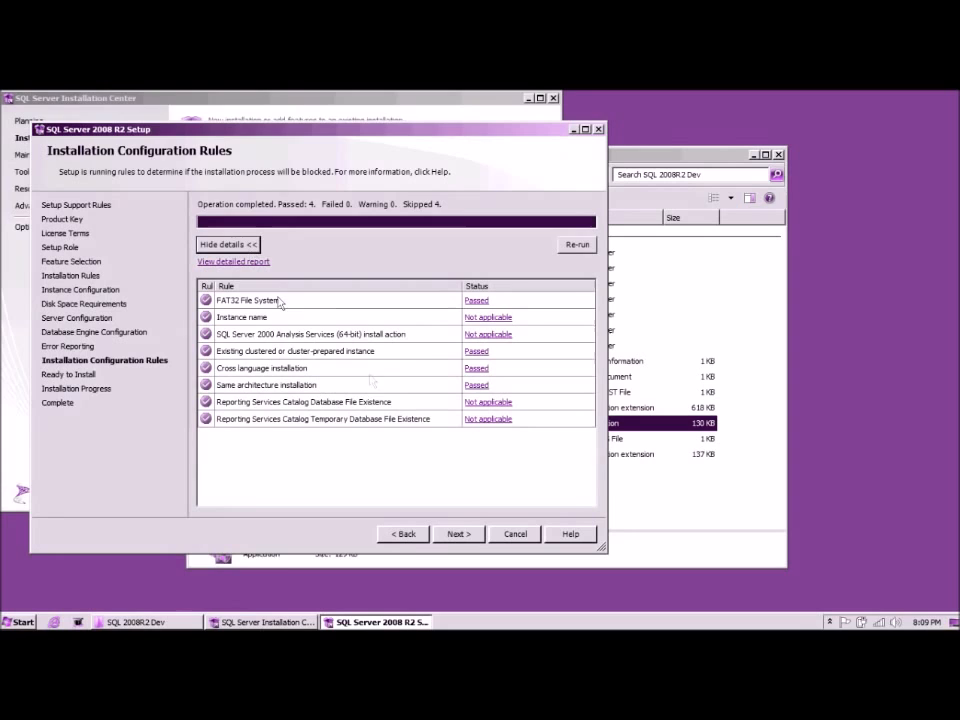
pyautogui.click(459, 535)
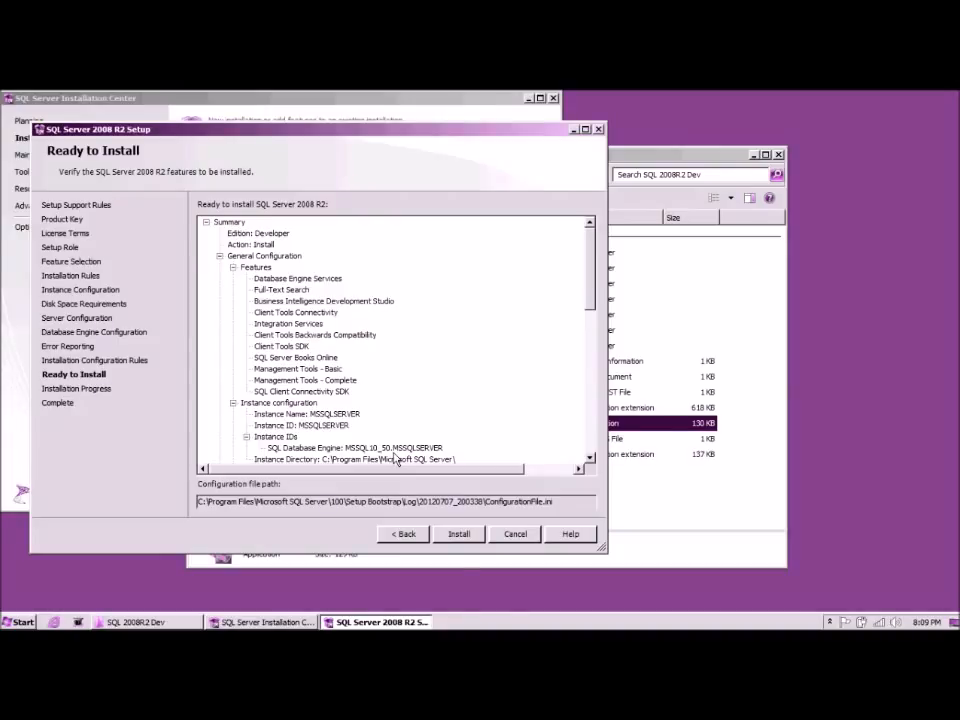
# Step: Install SQL Server 2008 R2 and close the wizard once the Complete page reports success
pyautogui.click(459, 540)
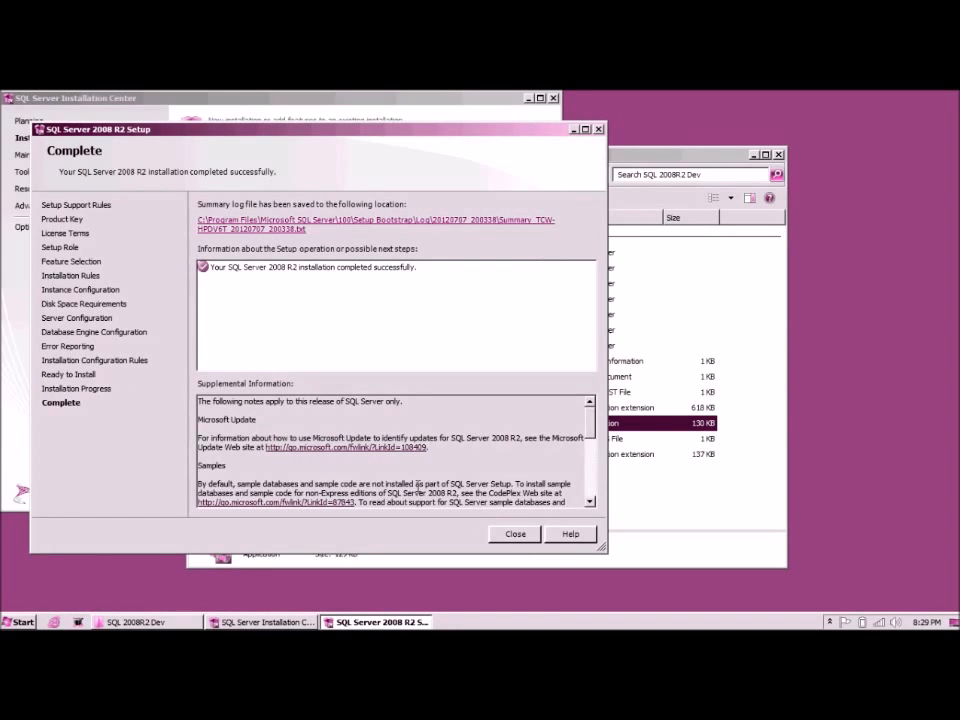
pyautogui.click(512, 536)
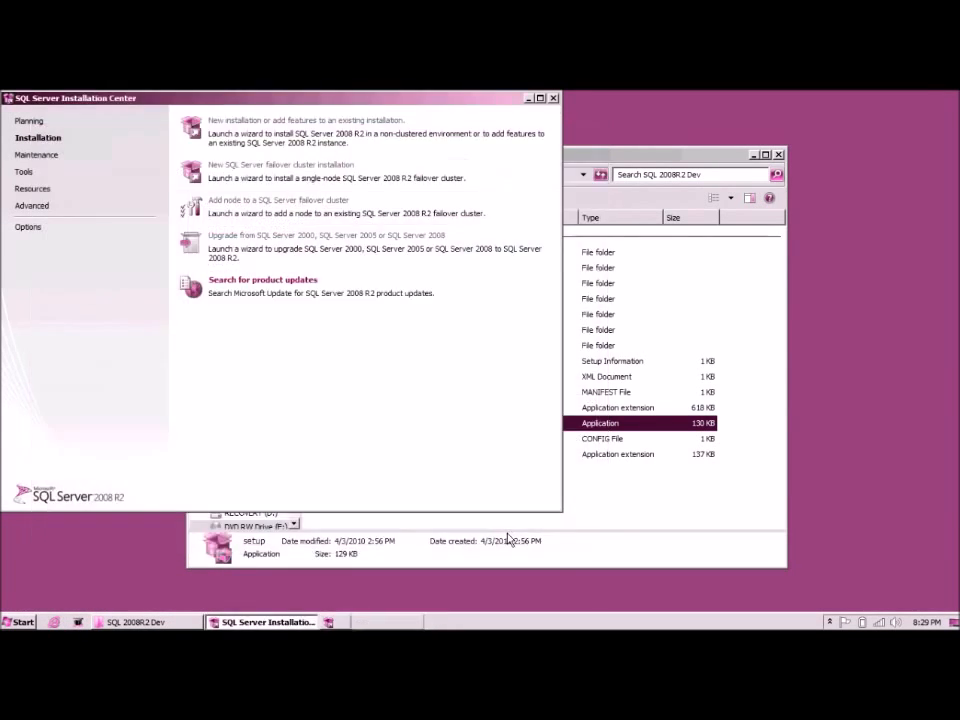
# Step: Close the Installation Center and launch SQL Server Management Studio from the Microsoft SQL Server 2008 R2 program group
pyautogui.click(552, 99)
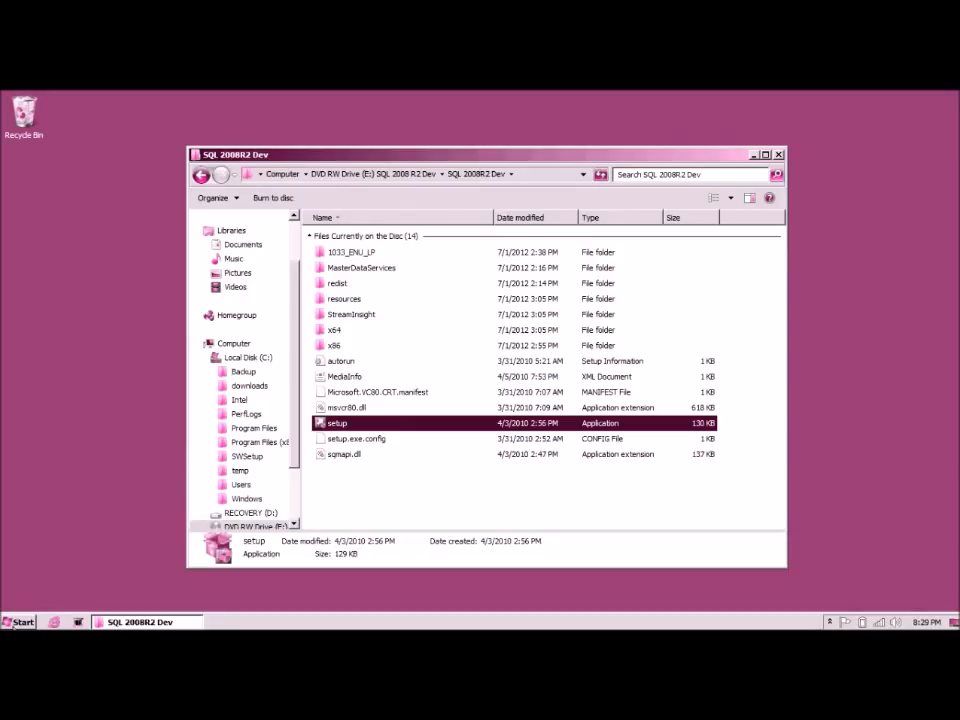
pyautogui.click(14, 623)
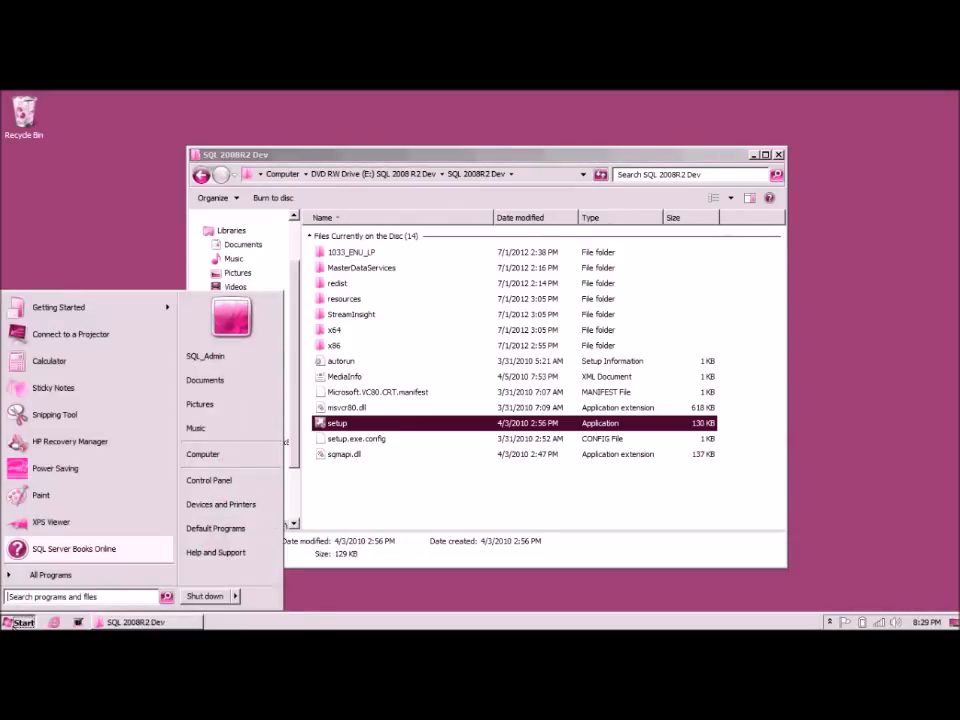
pyautogui.click(40, 576)
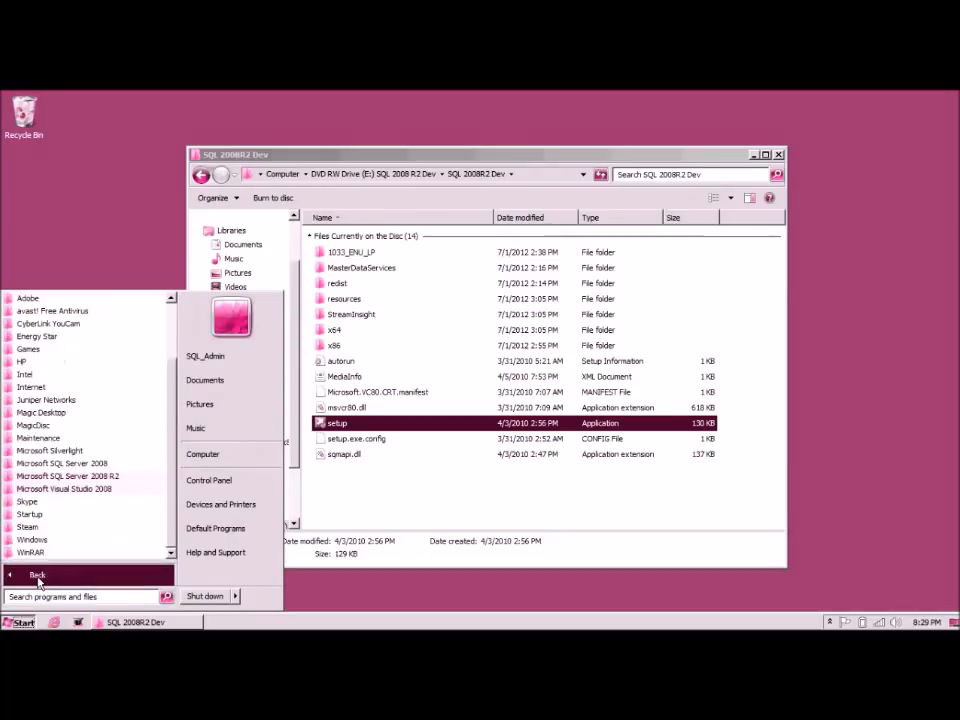
pyautogui.click(80, 478)
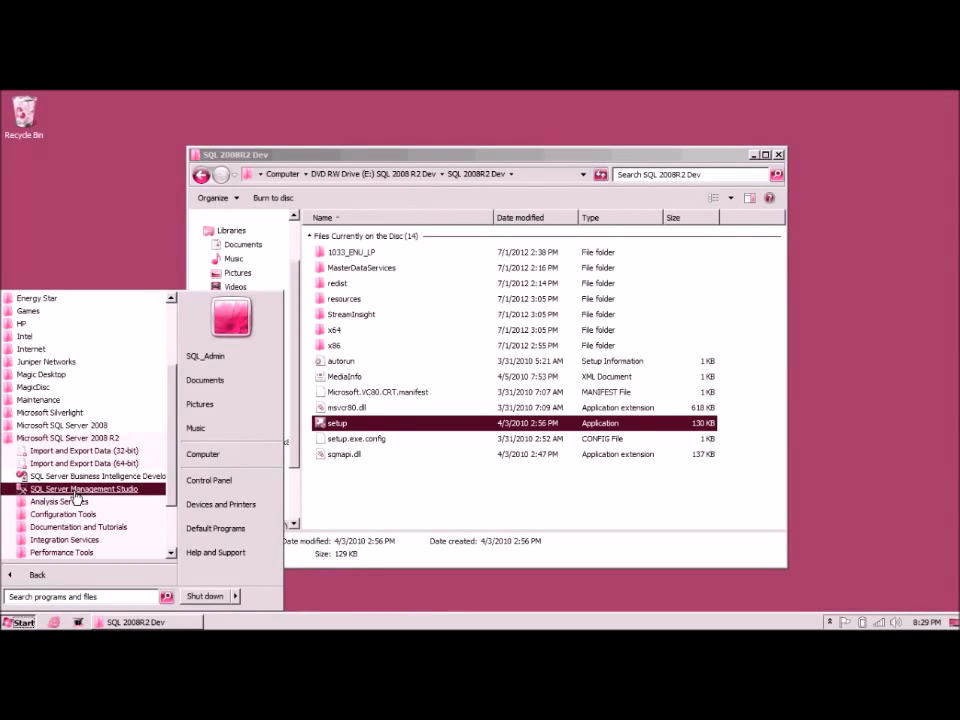
pyautogui.click(76, 497)
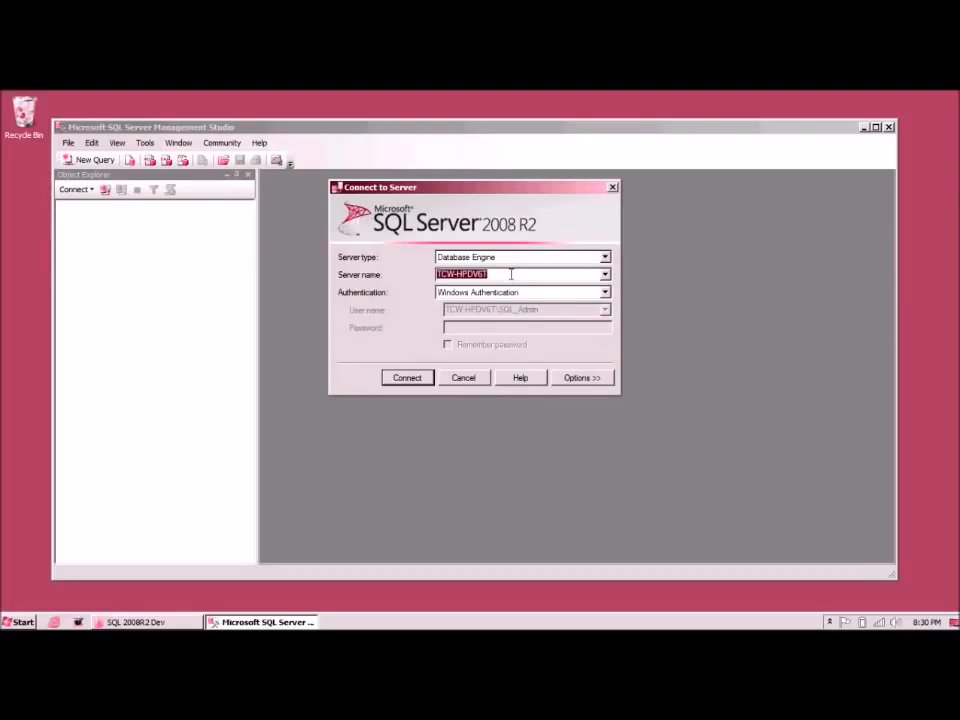
# Step: Connect to the local SQL Server 10.50.1600 engine with Windows Authentication and expand System Databases
pyautogui.click(407, 378)
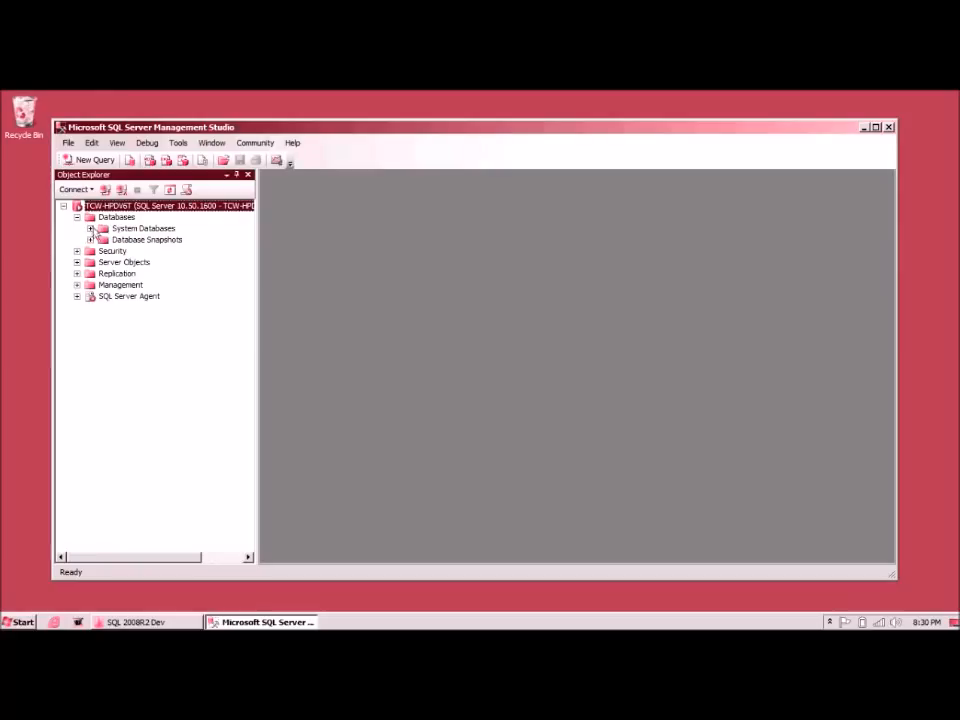
pyautogui.click(91, 229)
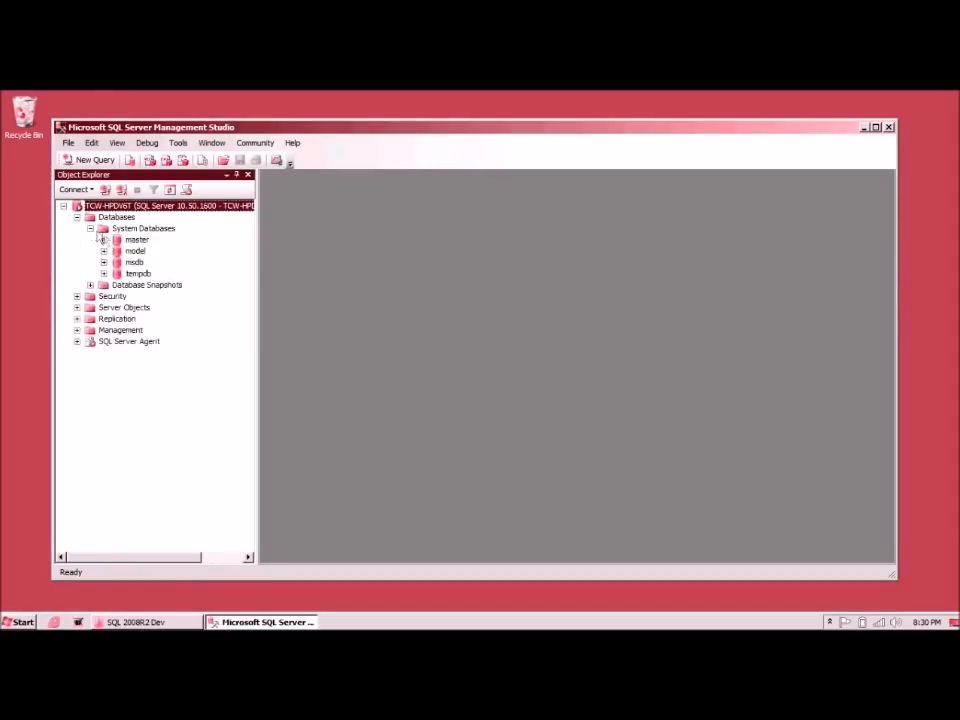
pyautogui.click(91, 229)
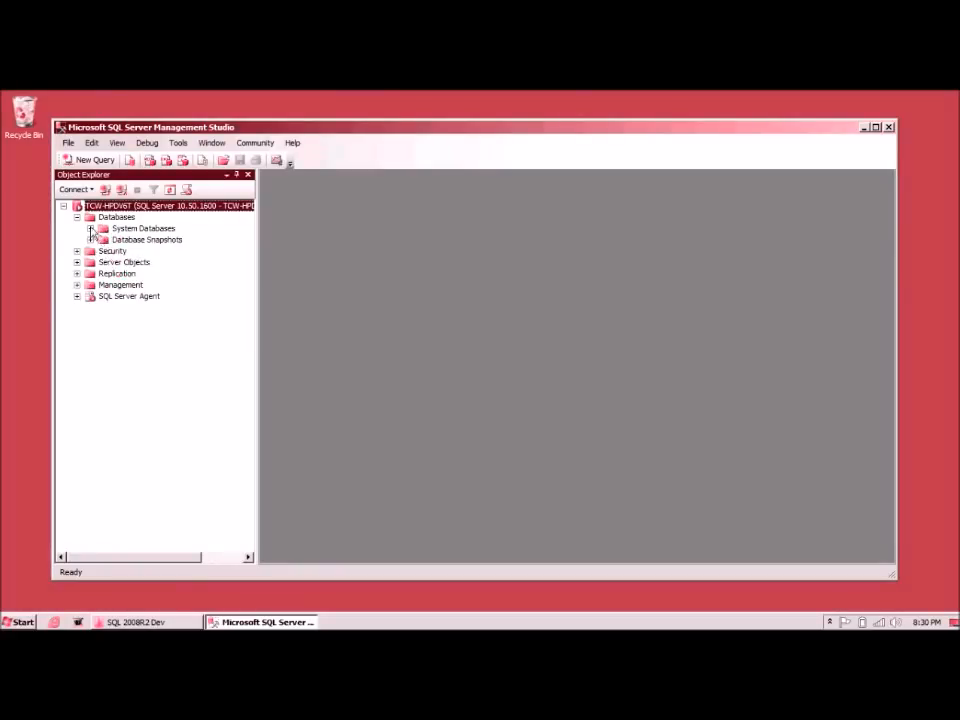
pyautogui.click(91, 228)
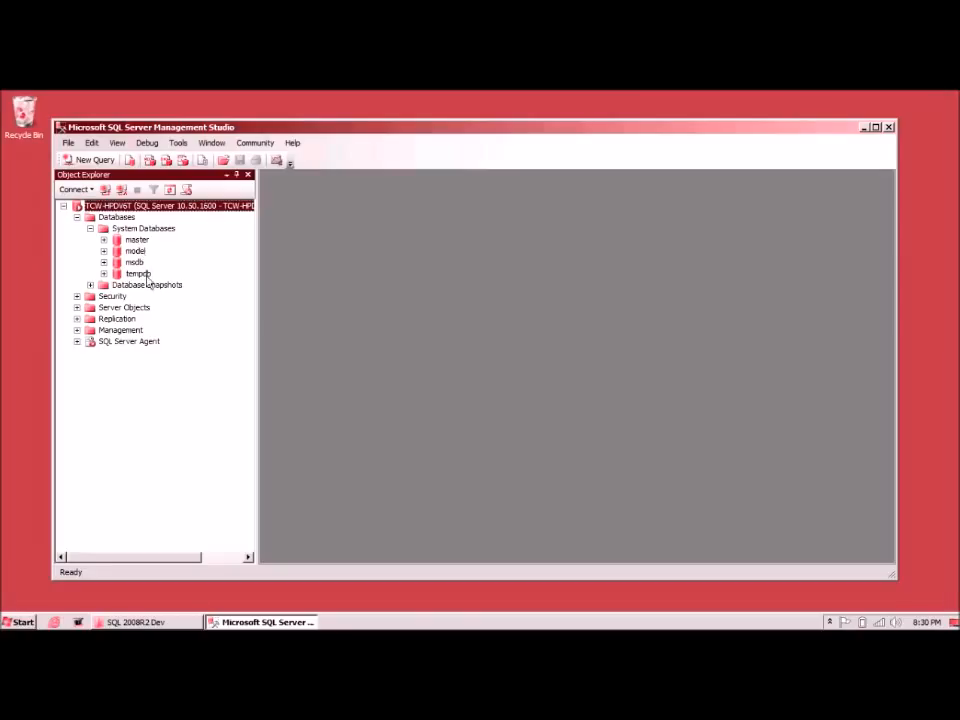